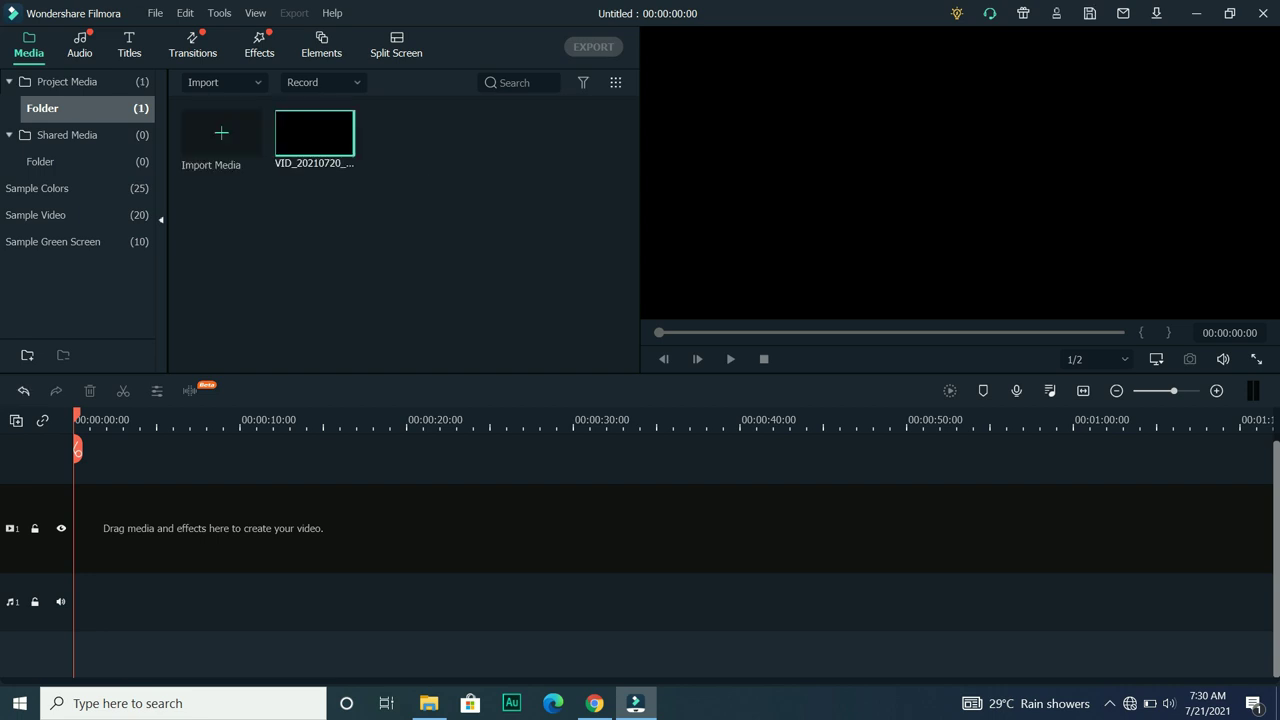
Add the VID_20210720_191449 clip to the start of the first video track, keeping the project settings at 1920 x 1080 25fps.
mouse_move(315, 135)
drag(315, 135, 120, 528)
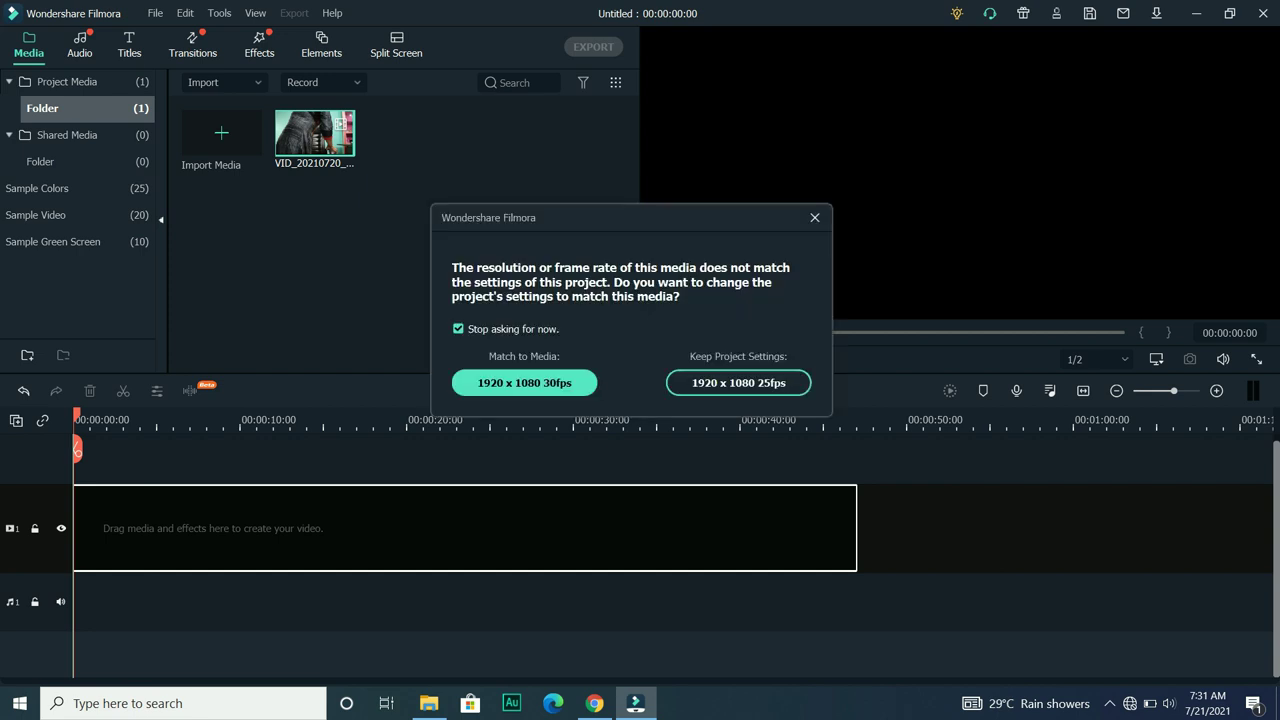
click(738, 382)
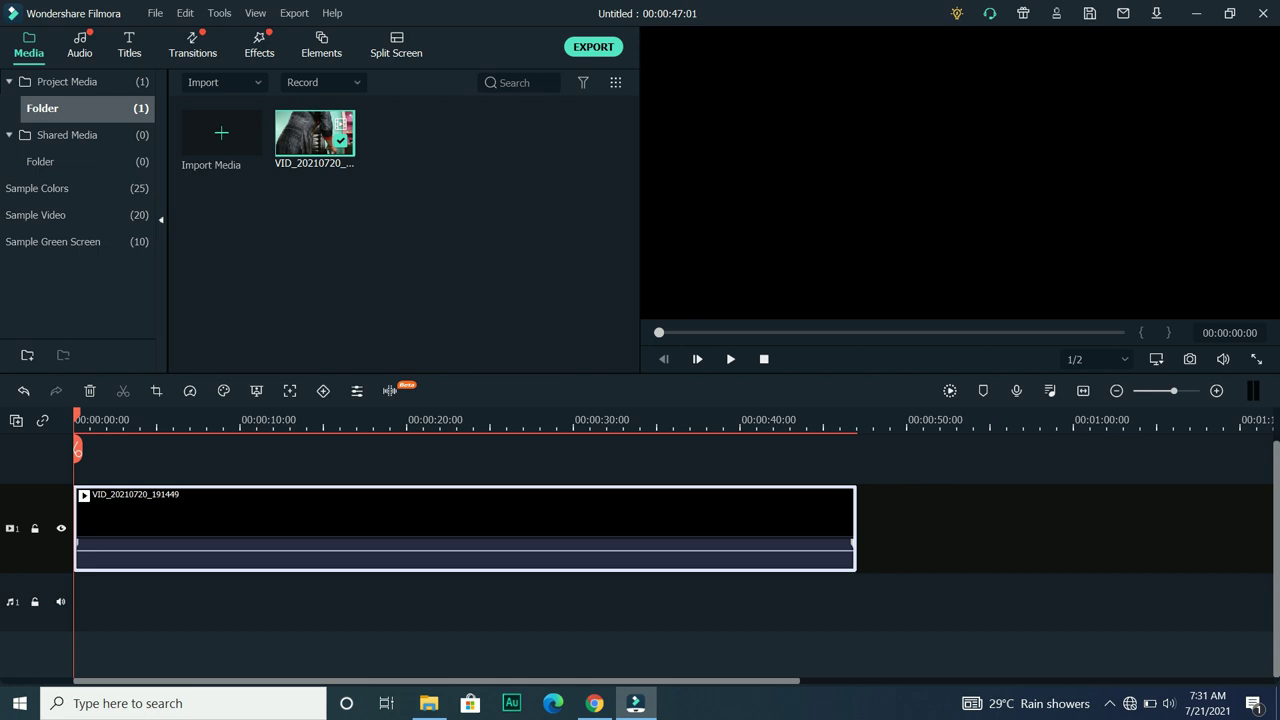
Detach the audio from the video clip and delete the detached audio.
right_click(156, 522)
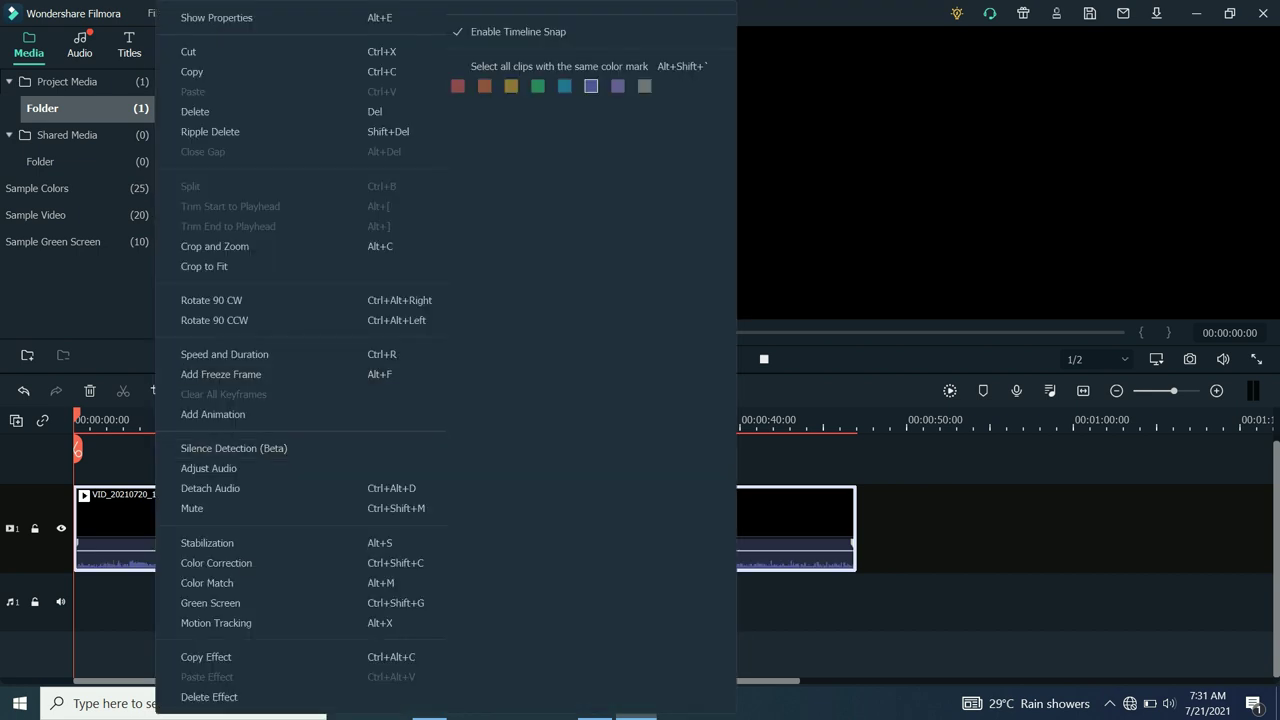
click(212, 488)
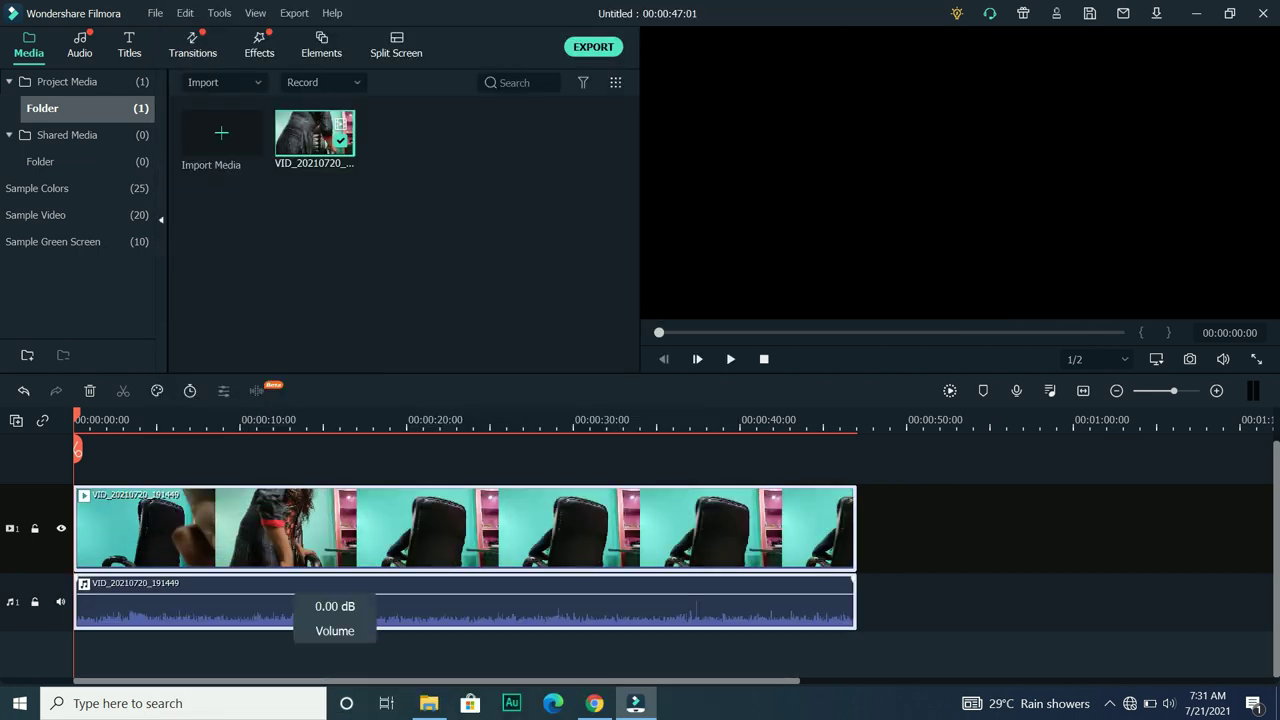
click(296, 606)
key(Delete)
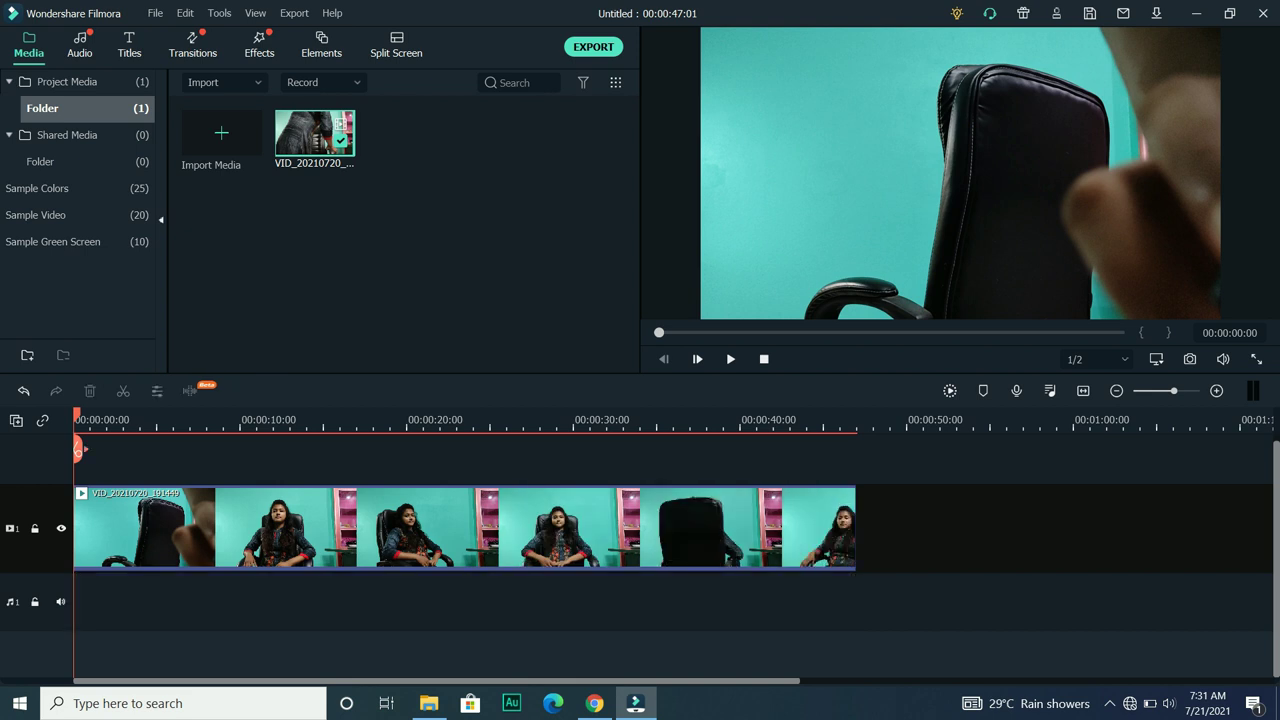
Split the clip at 00:00:11:18 to discard its opening part, and trim the remaining footage to 8 seconds.
drag(84, 450, 270, 480)
click(268, 481)
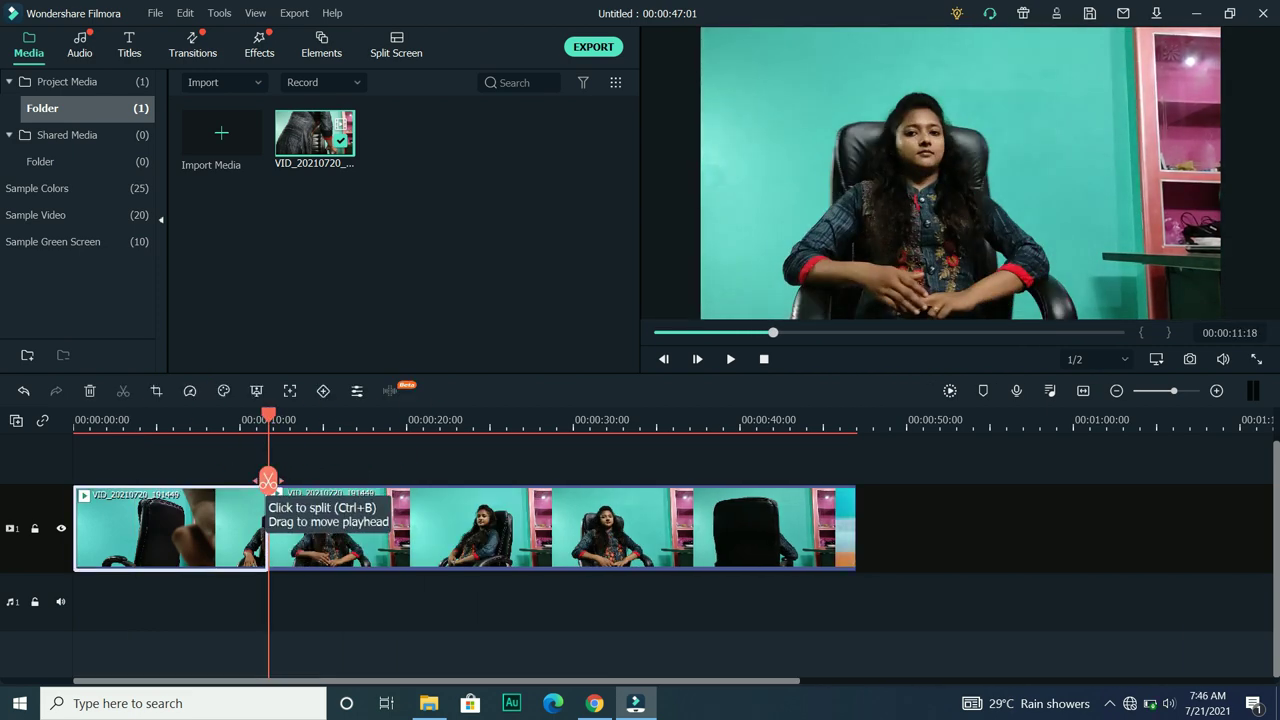
key(Delete)
drag(76, 486, 208, 499)
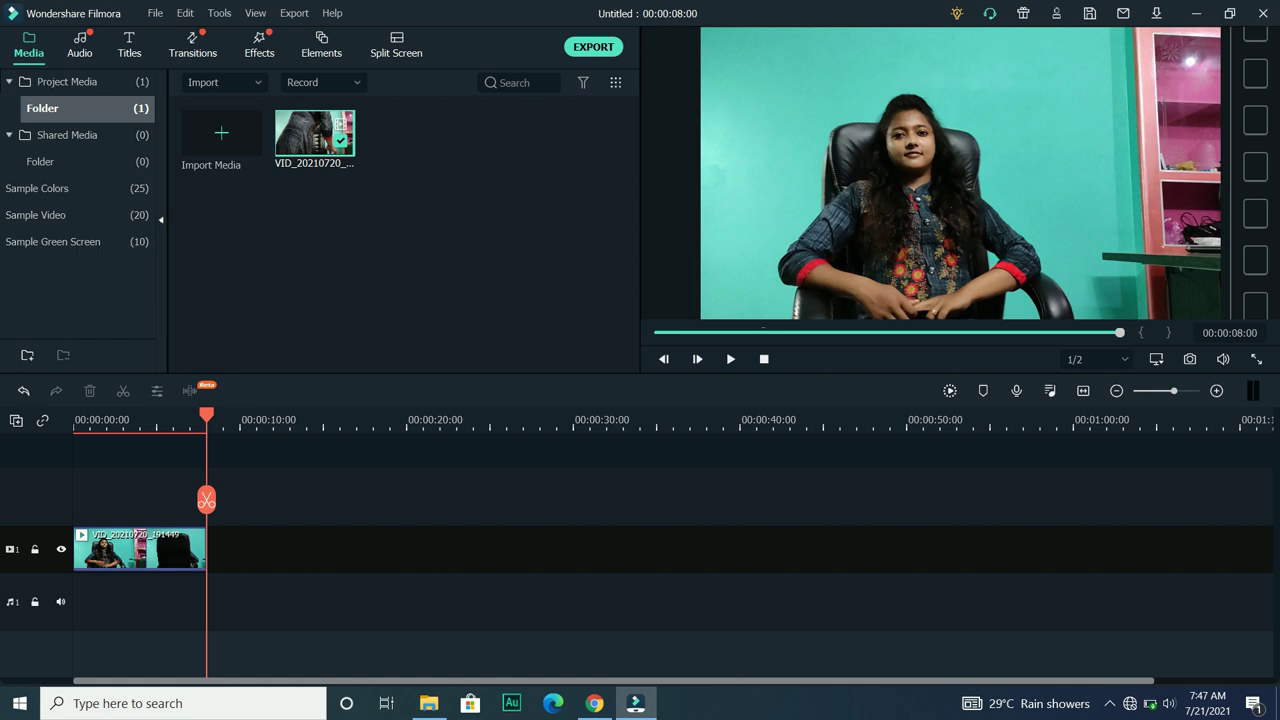
Slow the trimmed video clip down to 0.36x speed with a custom speed setting.
click(142, 550)
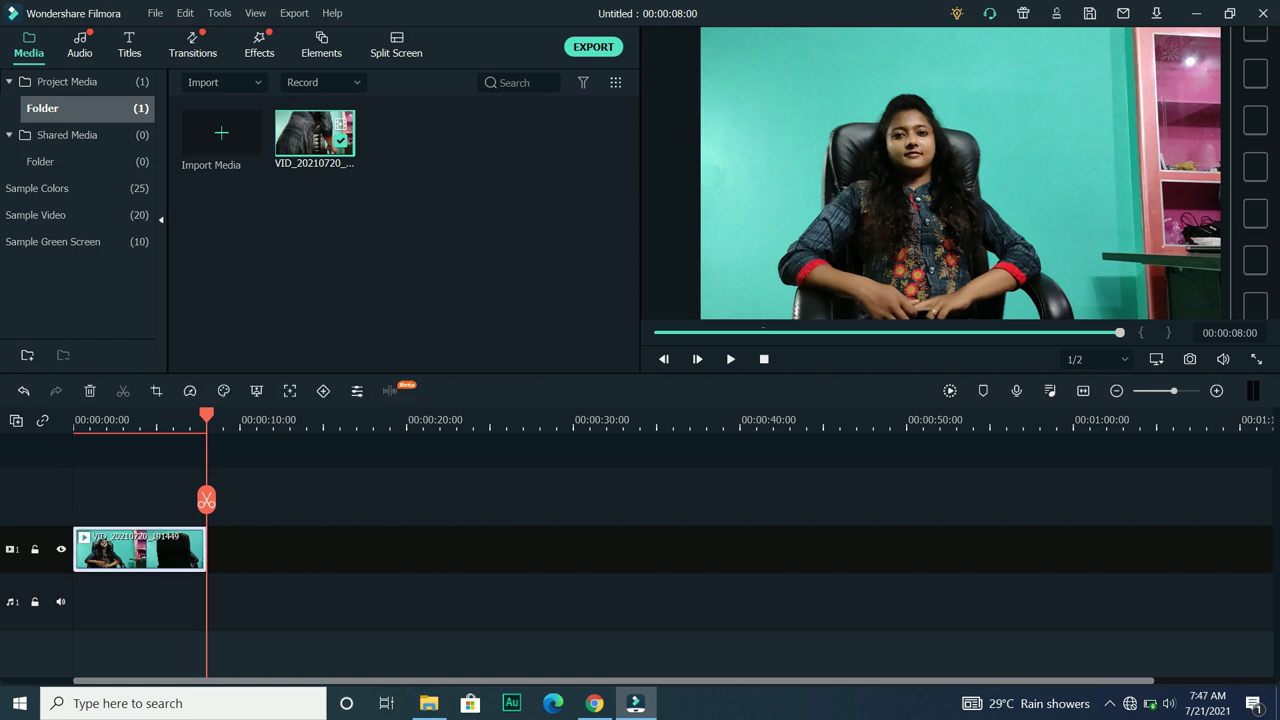
right_click(158, 549)
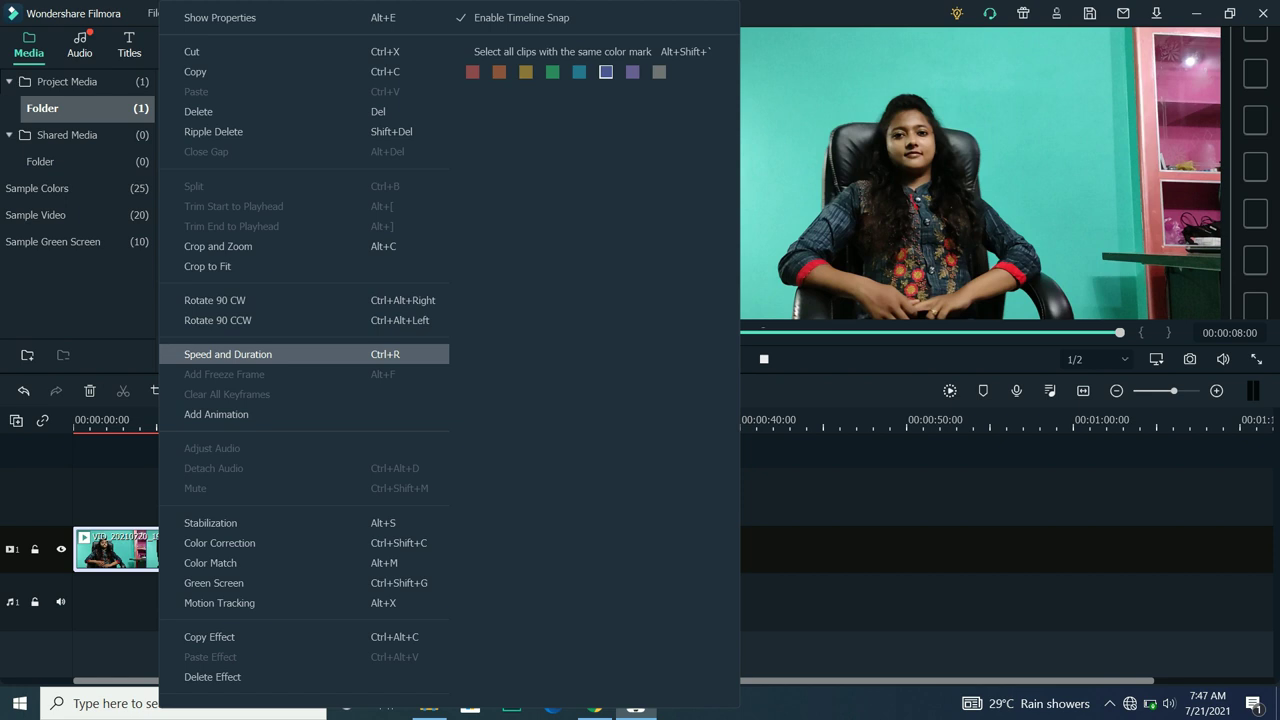
click(228, 354)
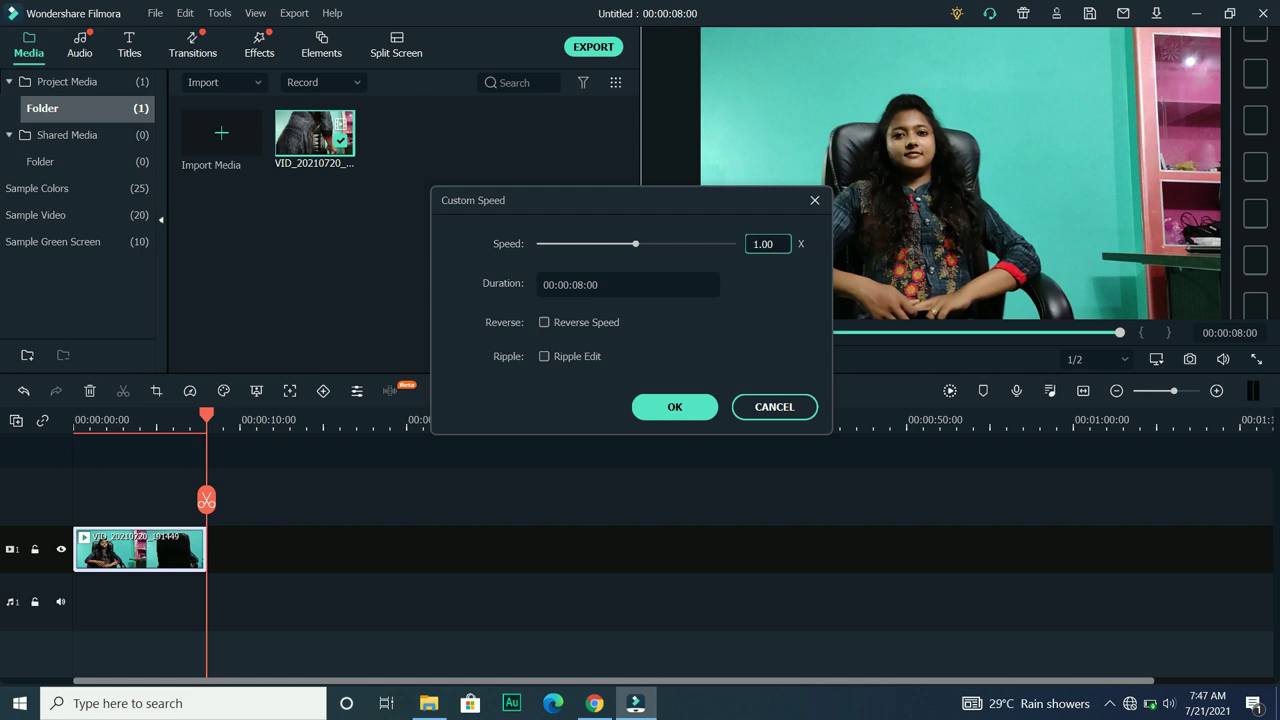
drag(635, 244, 589, 244)
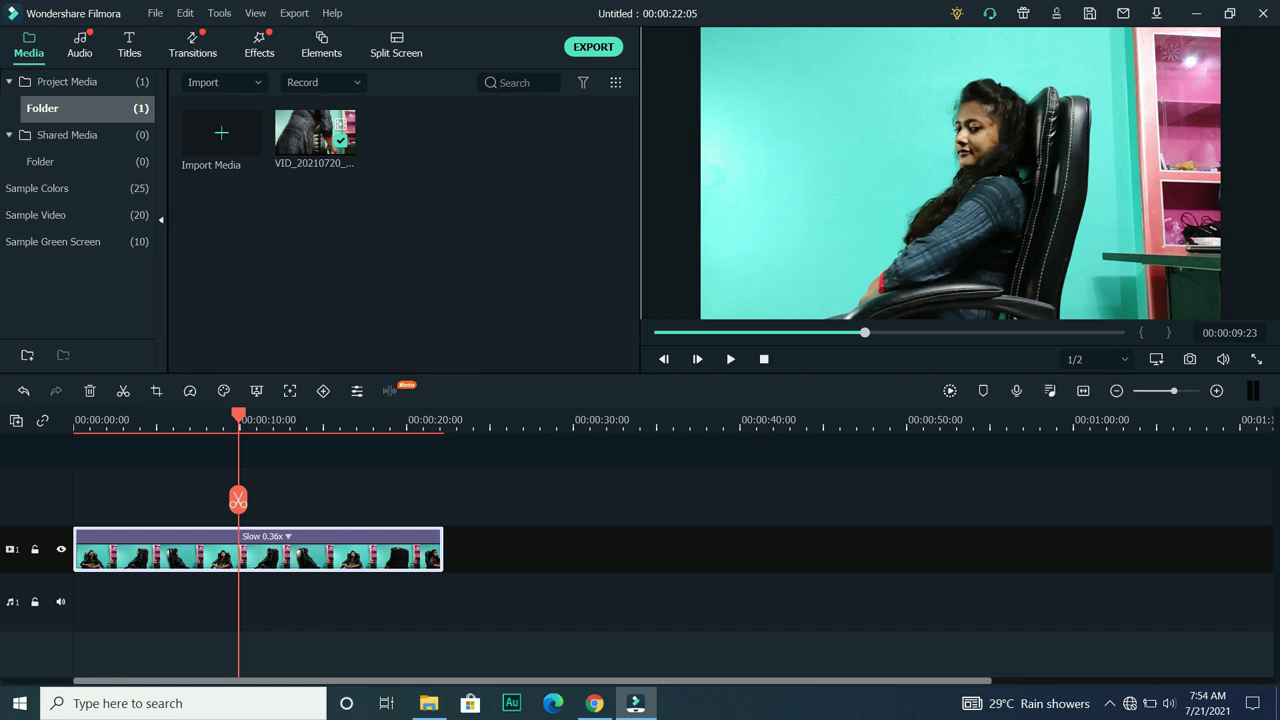
Import the stools background image from the Downloads folder into the project media.
double_click(381, 240)
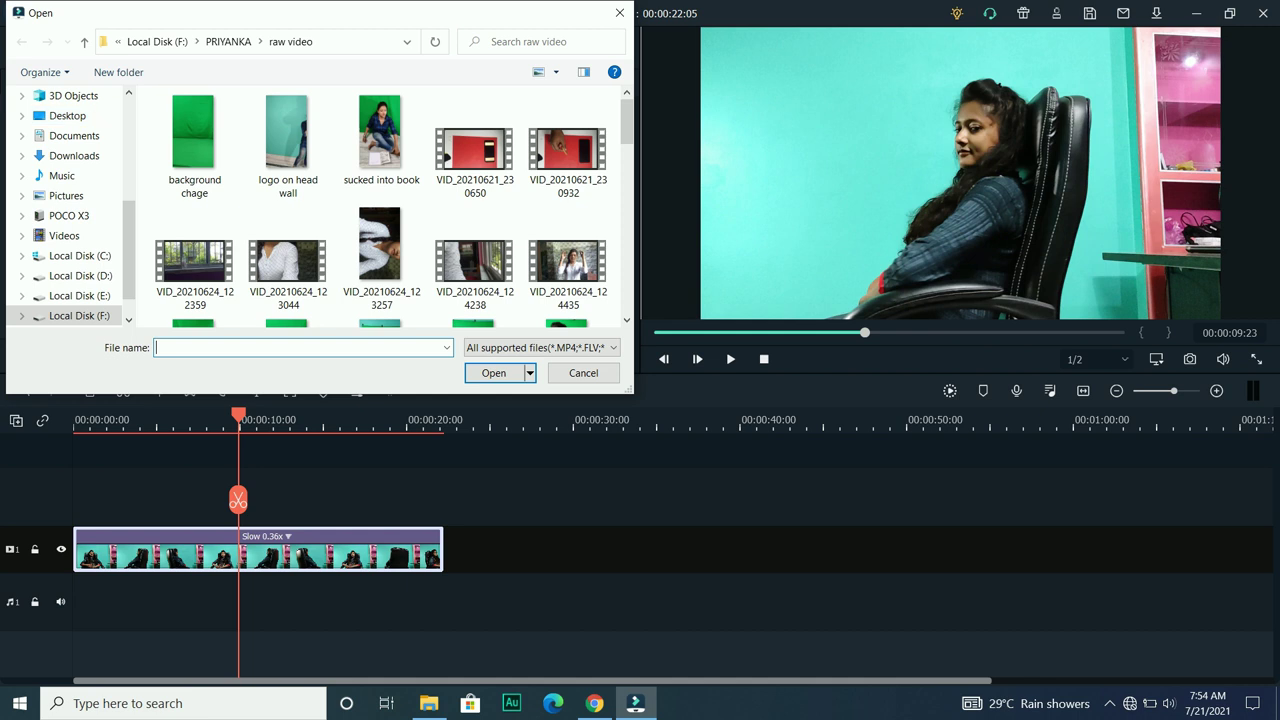
click(85, 41)
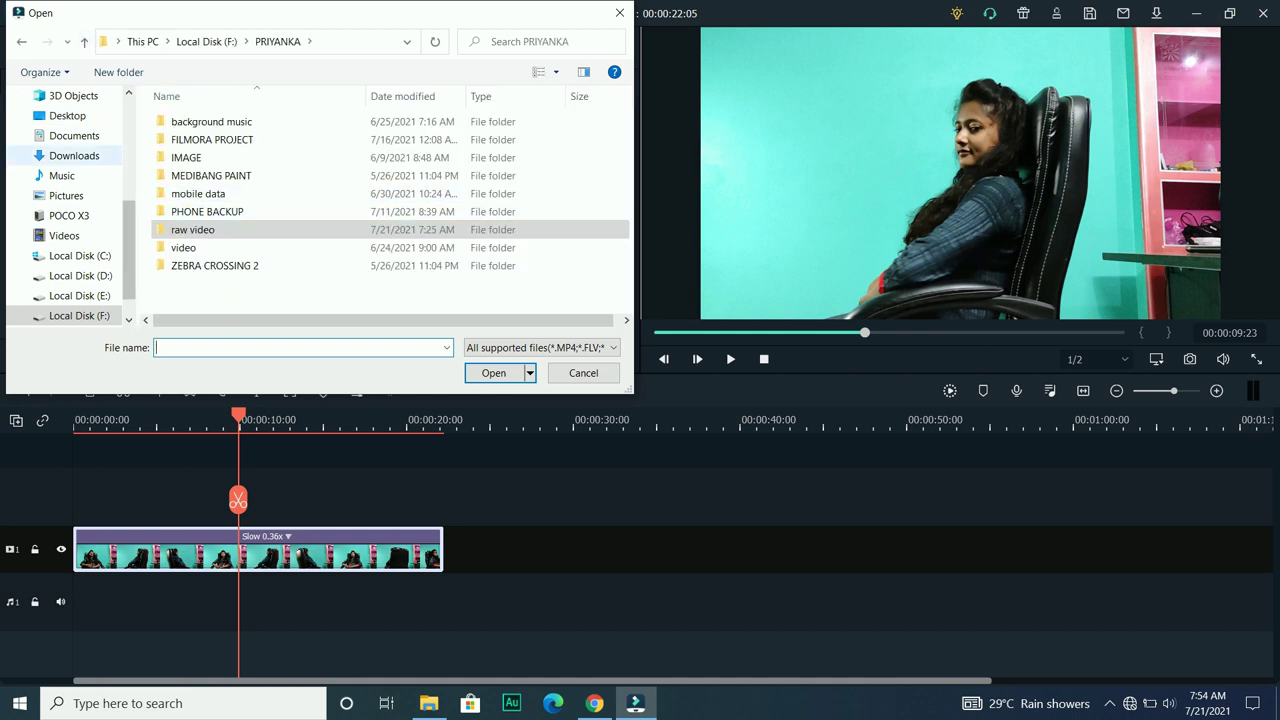
click(74, 155)
key(Return)
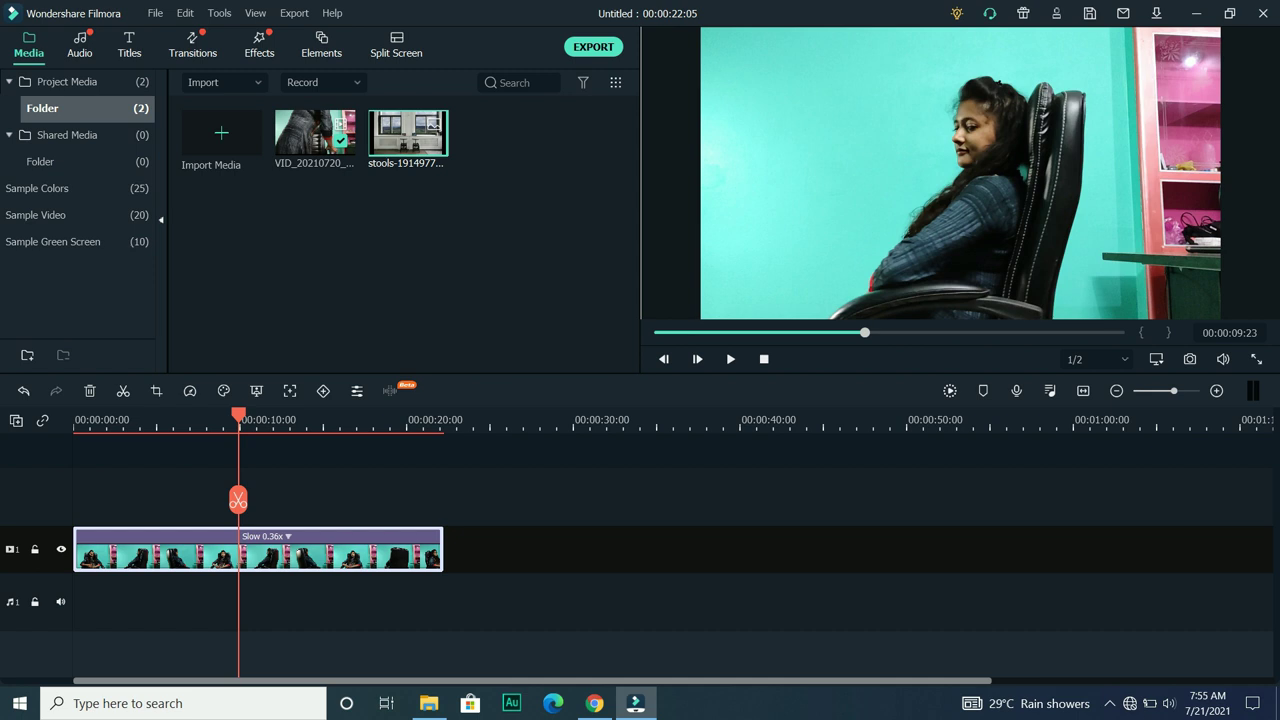
Move the video clip up to track 2 and place the stools image beneath it on track 1, extended to the clip's end.
drag(258, 552, 258, 498)
drag(408, 134, 150, 573)
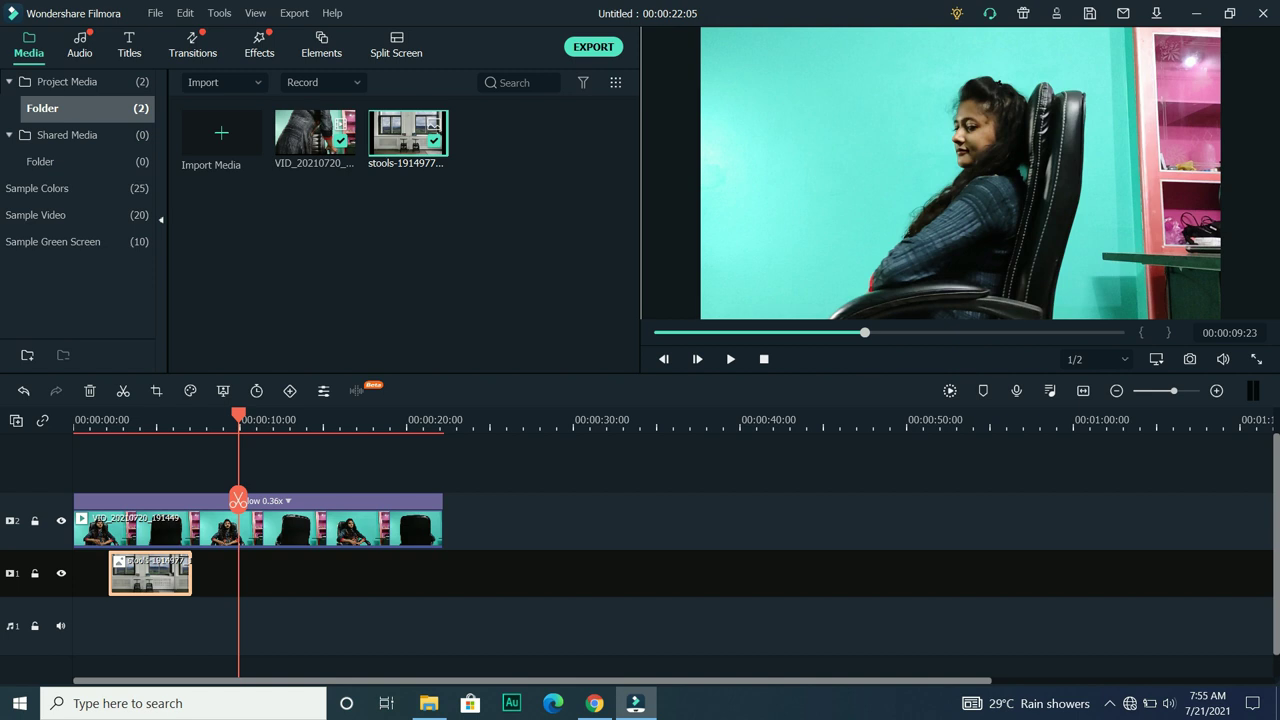
drag(190, 573, 442, 573)
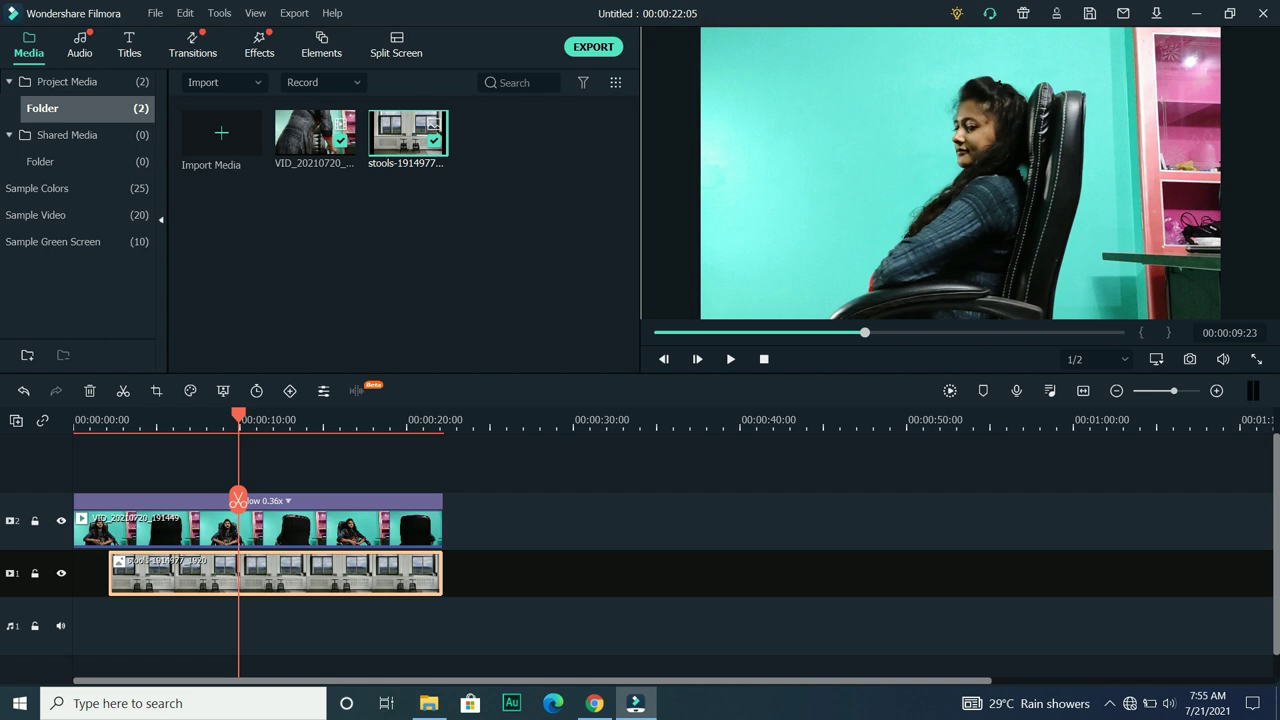
Crop the video clip at a 16:9 ratio so that most of the pink cabinet beside the woman is cut off.
click(258, 528)
double_click(240, 522)
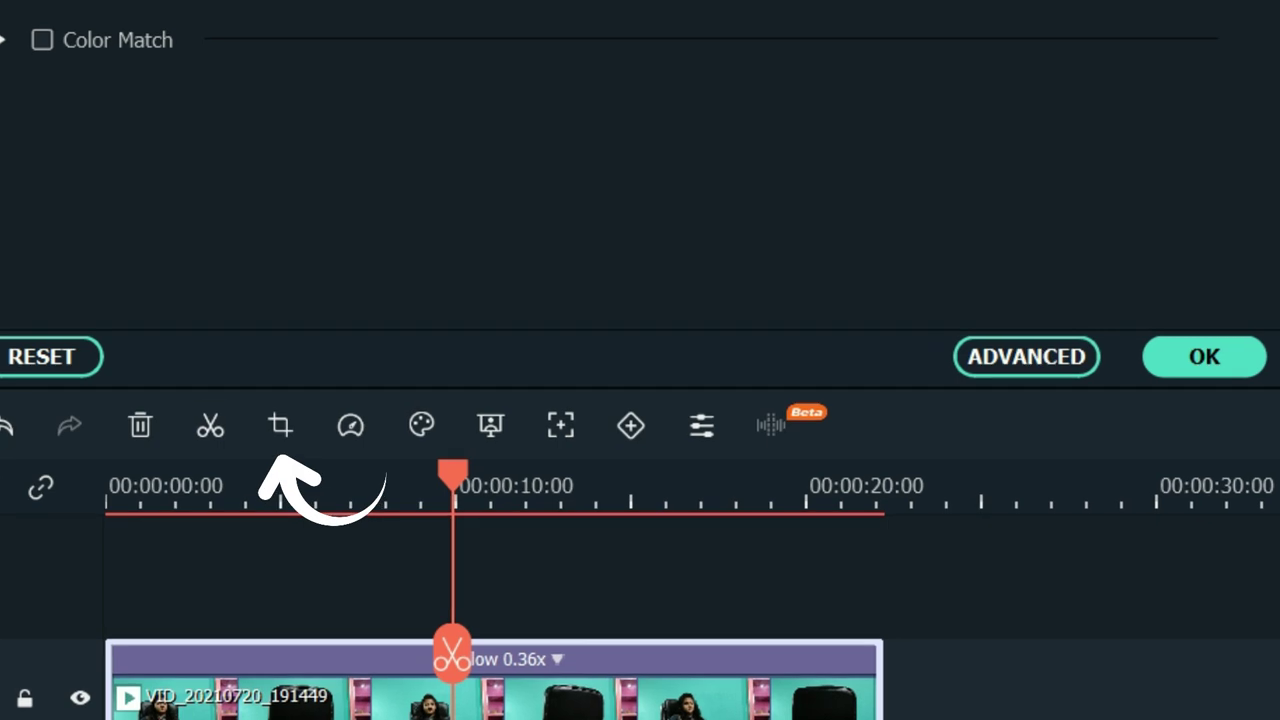
click(280, 425)
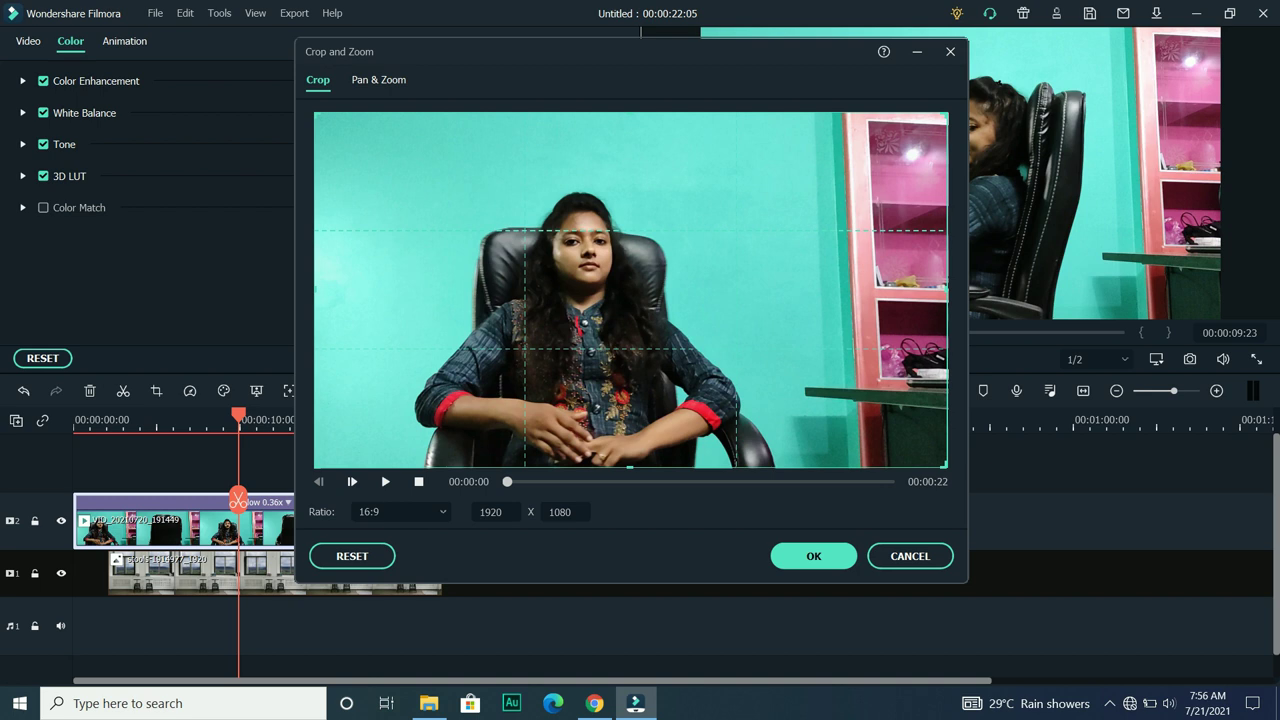
drag(314, 112, 415, 168)
drag(681, 318, 580, 318)
click(814, 556)
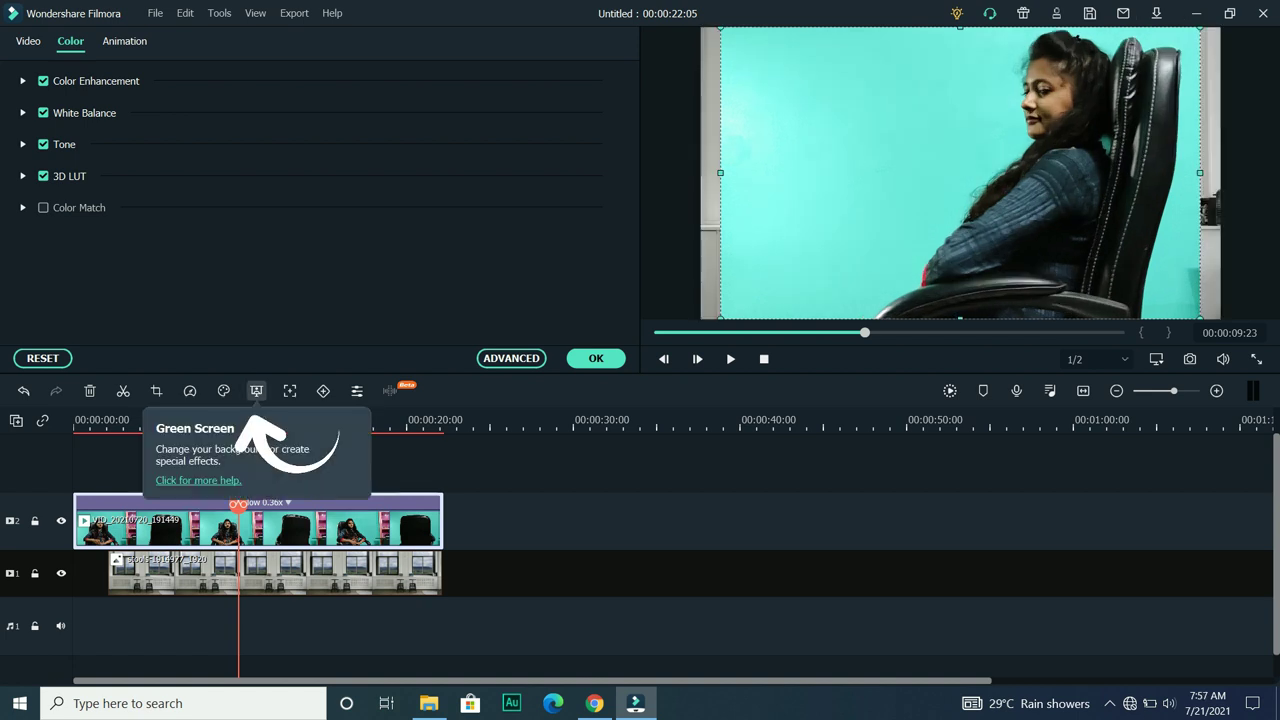
Apply Chroma Key to the video clip, sampling the turquoise wall as the colour to remove.
click(256, 390)
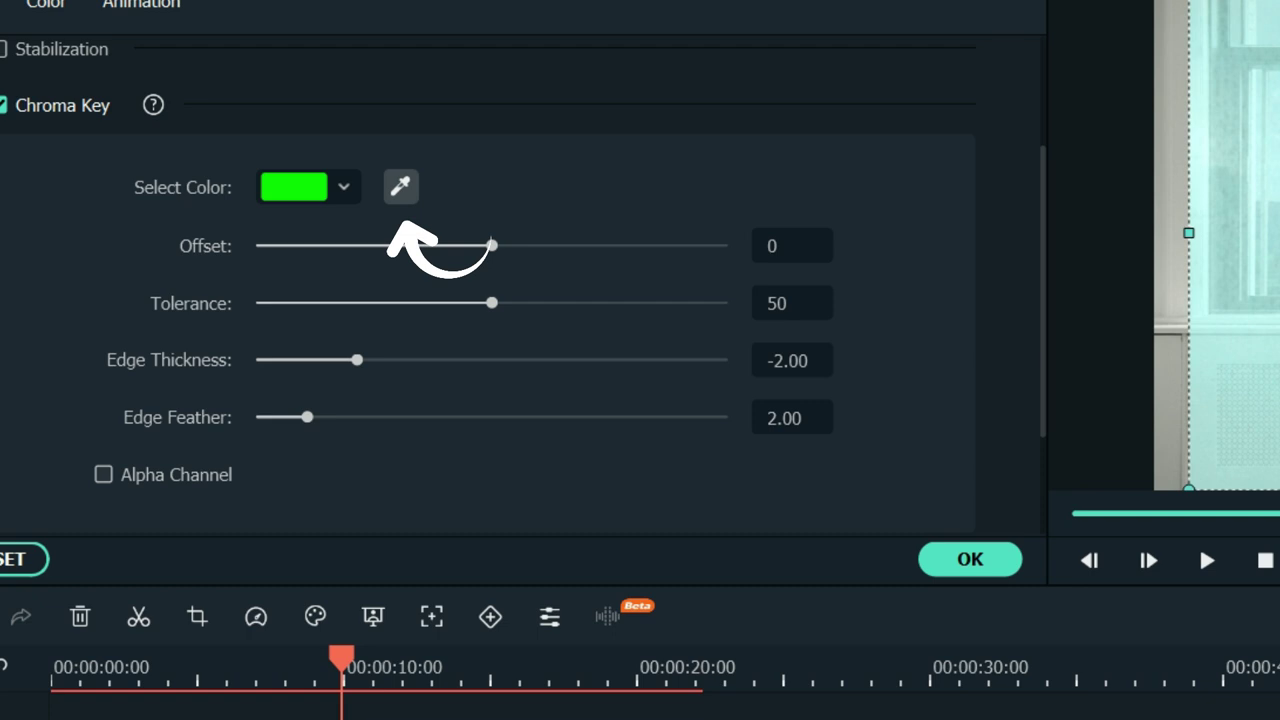
click(401, 186)
click(1279, 140)
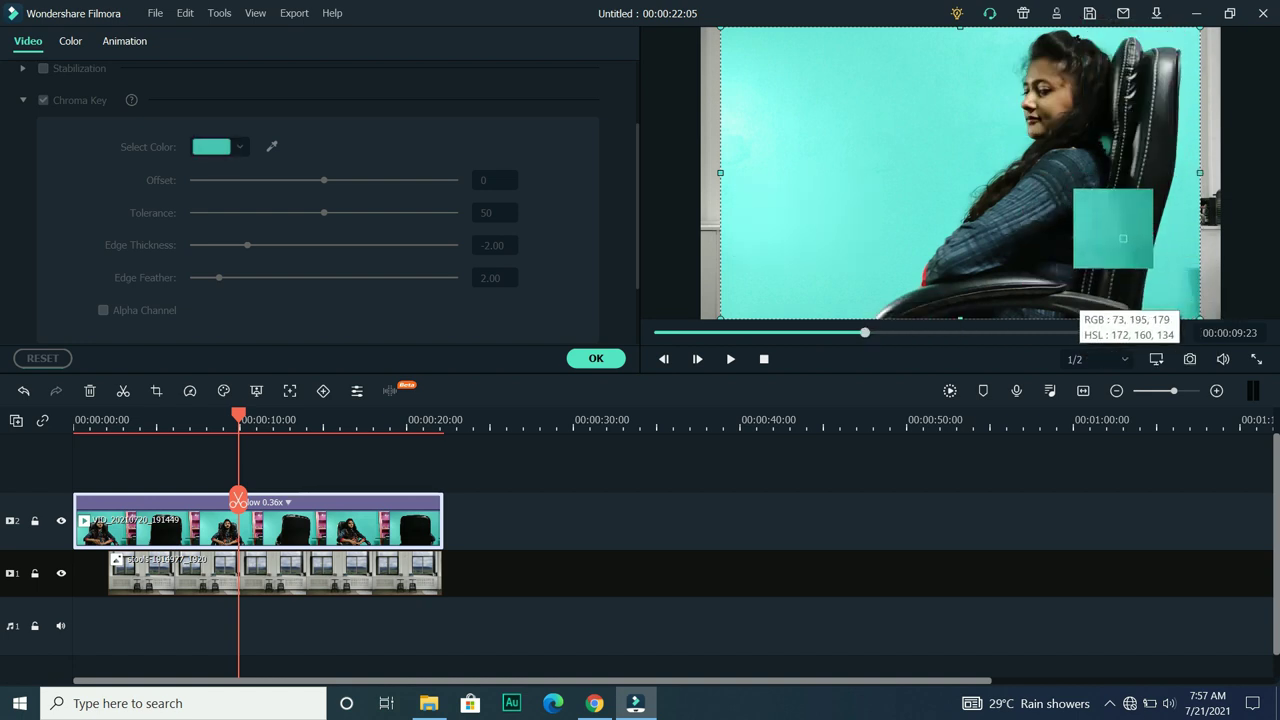
click(1105, 224)
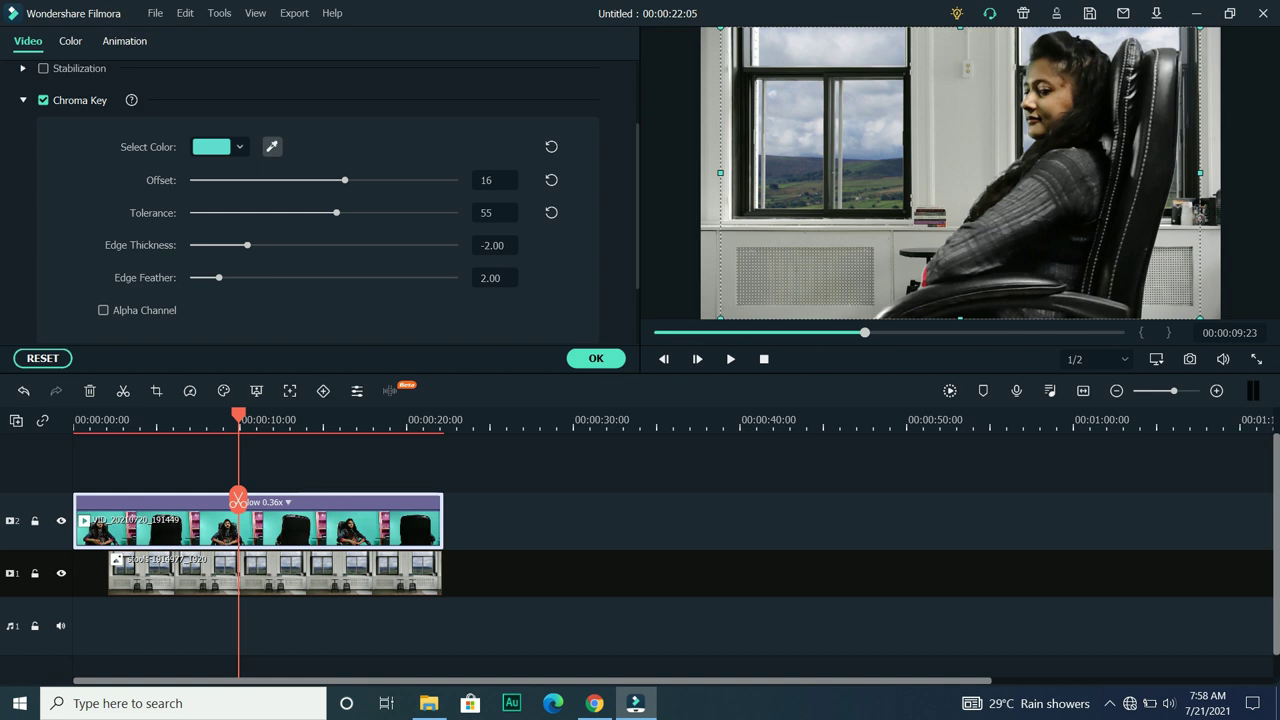
Shrink the keyed clip in the preview and shift it towards the middle of the background, in front of the windows.
drag(720, 27, 826, 90)
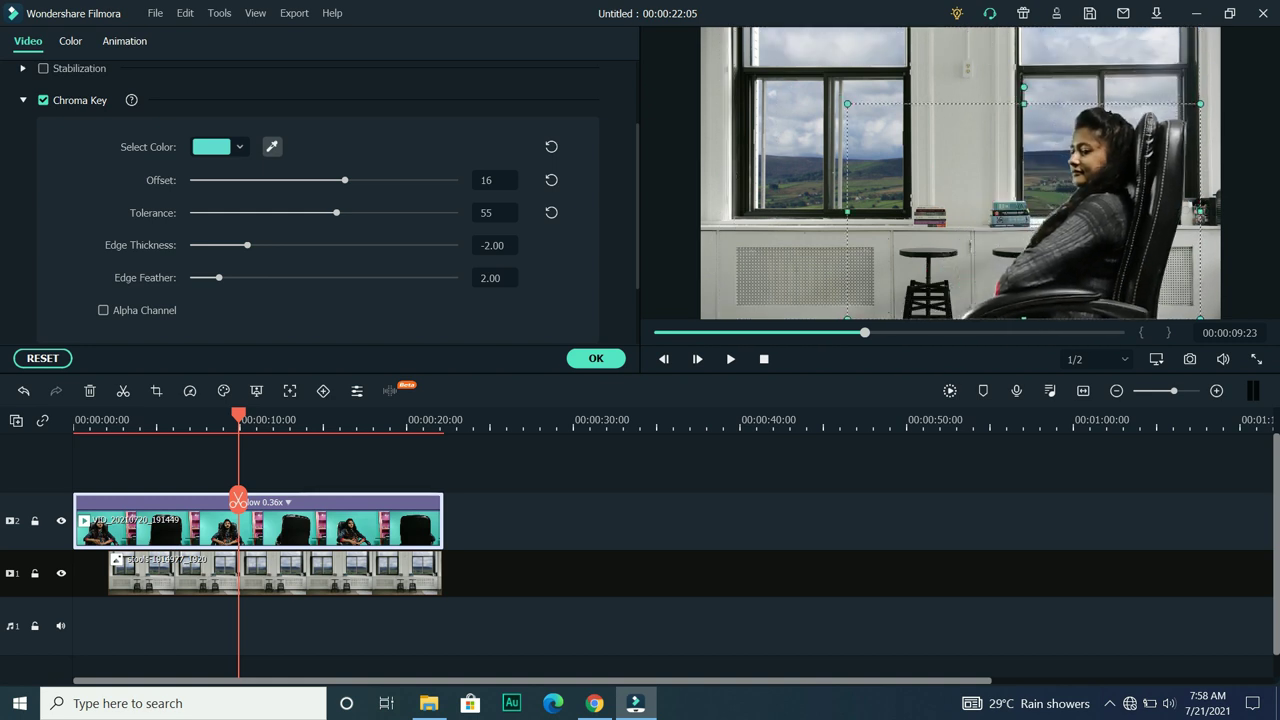
drag(1002, 198, 877, 195)
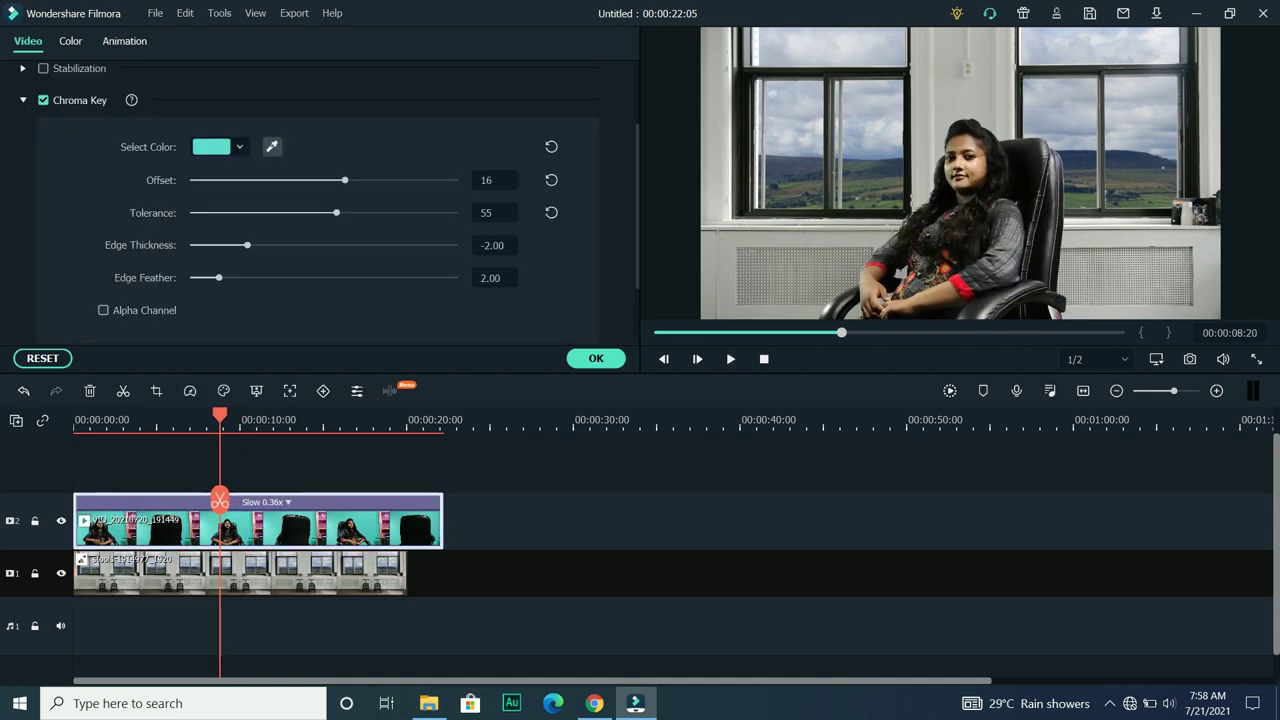
Refine the Chroma Key to offset 58, tolerance 61, edge thickness -3.83 and edge feather 1.21, and view the composite full screen.
click(103, 310)
drag(344, 180, 399, 180)
mouse_move(336, 213)
mouse_down()
mouse_move(394, 213)
mouse_move(352, 213)
mouse_up()
click(103, 310)
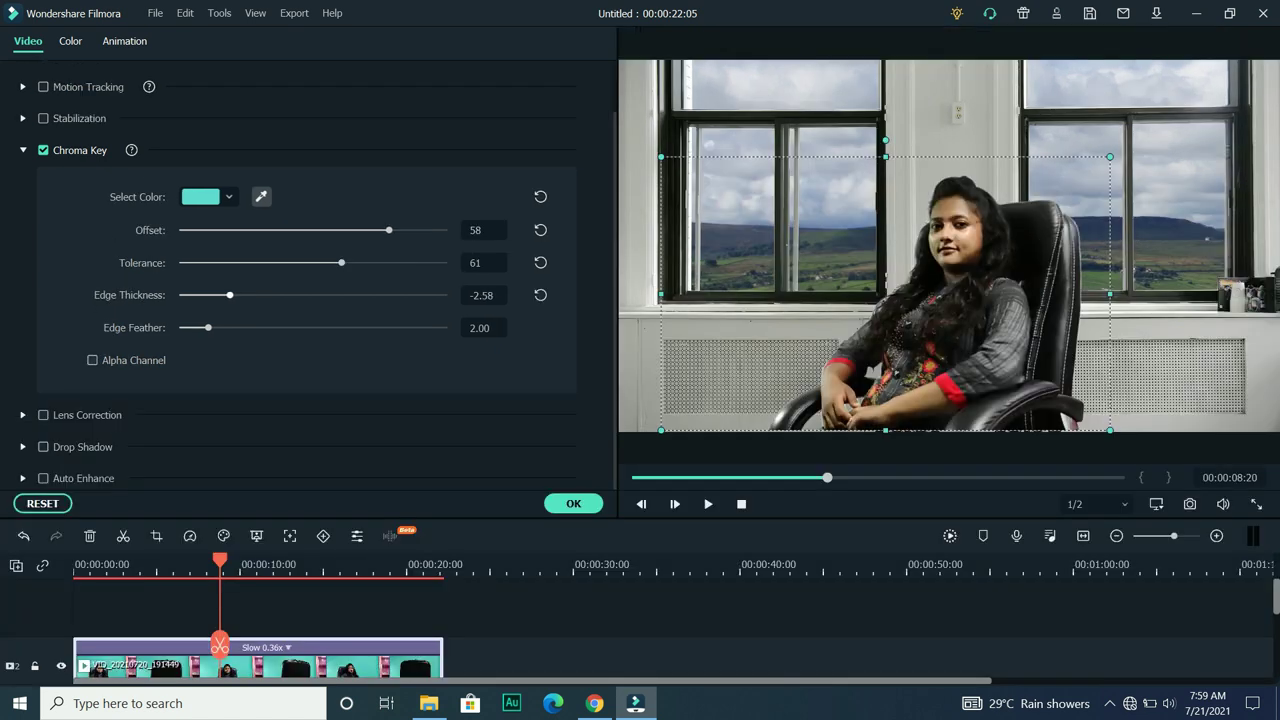
drag(229, 295, 197, 328)
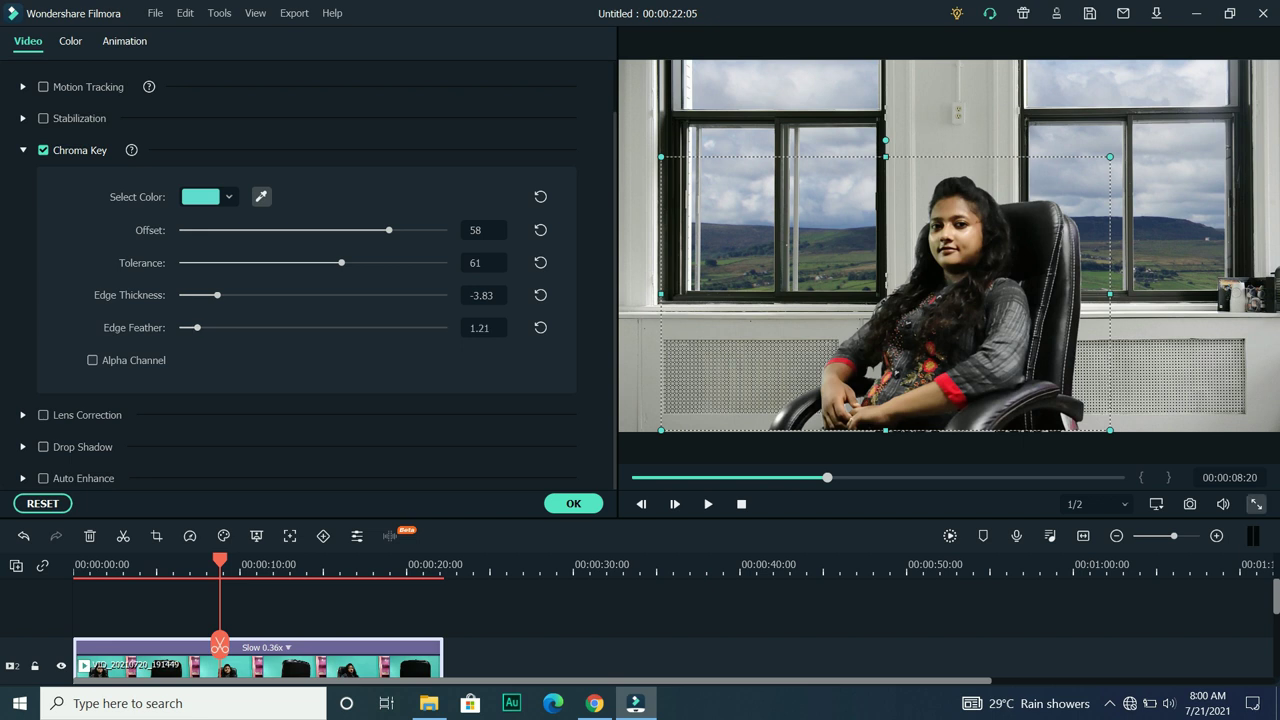
click(1256, 504)
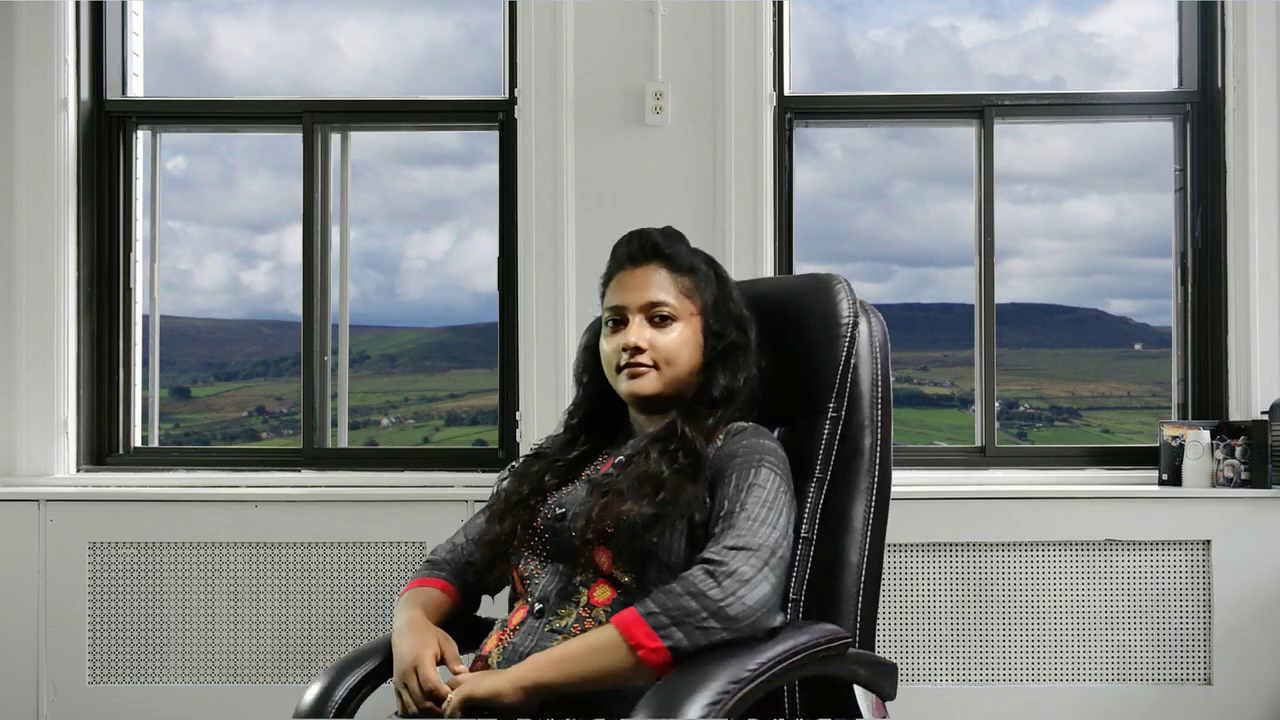